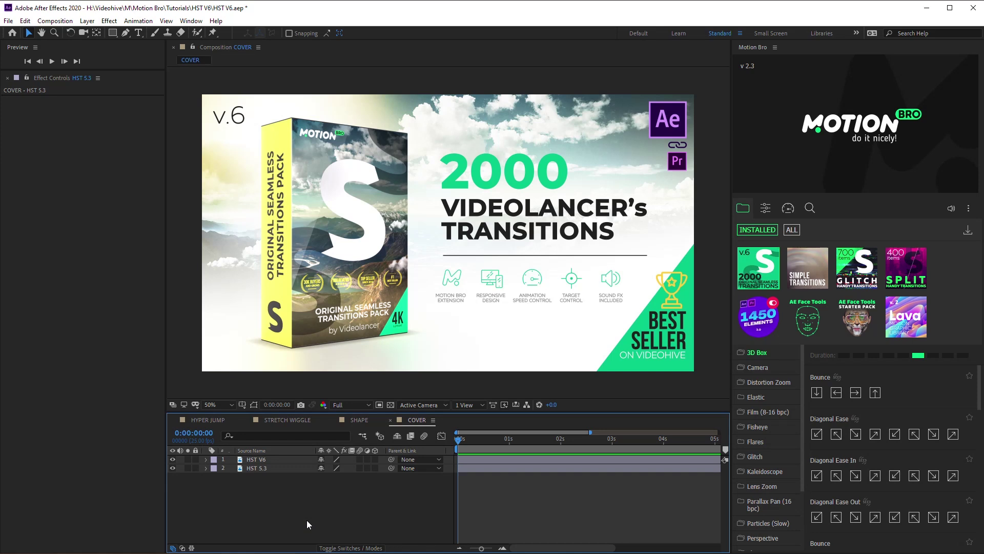
# Hide and then show the HST V6 cover layer to compare it with the 5.3 cover.
pyautogui.click(171, 460)
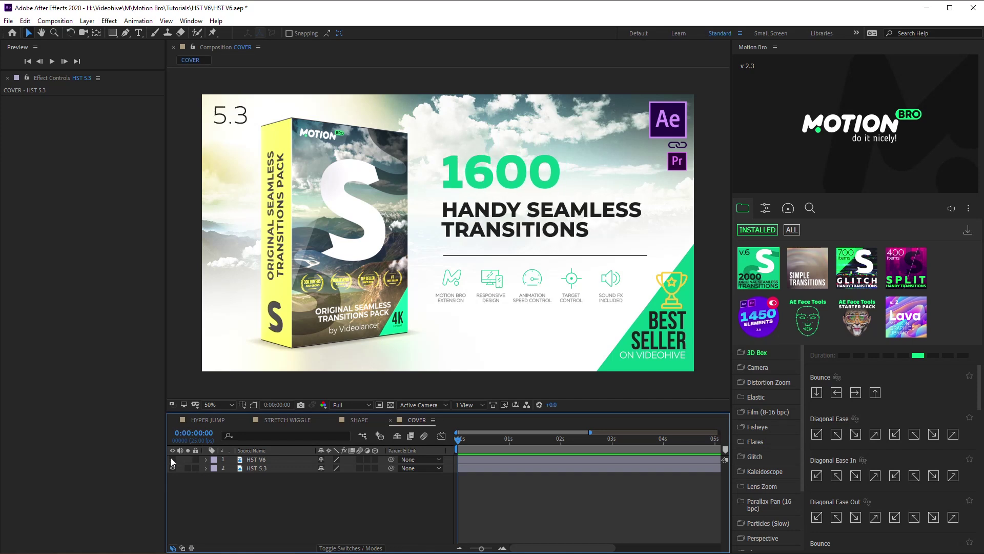
pyautogui.click(171, 460)
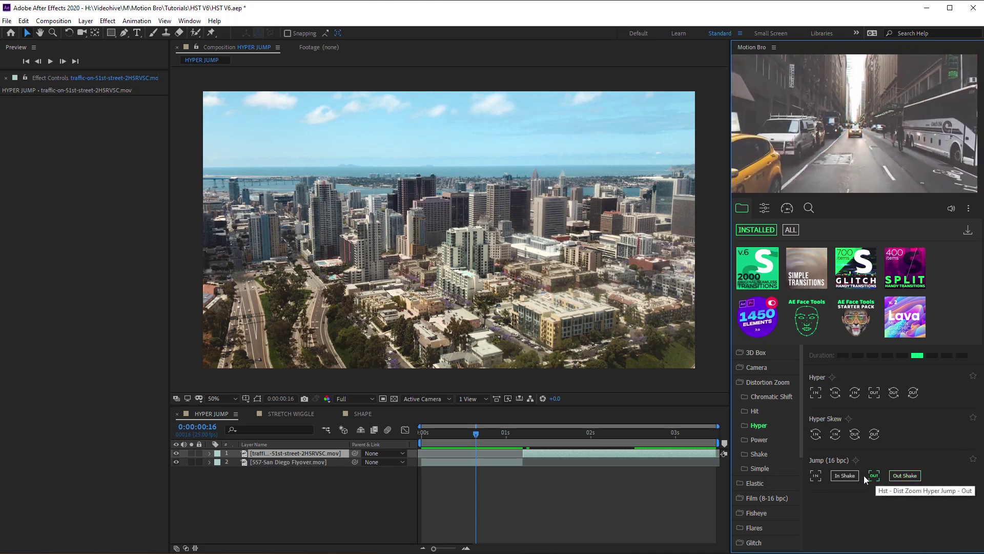
# Apply the Hyper Jump In transition preset and preview it up to about two seconds.
pyautogui.doubleClick(817, 478)
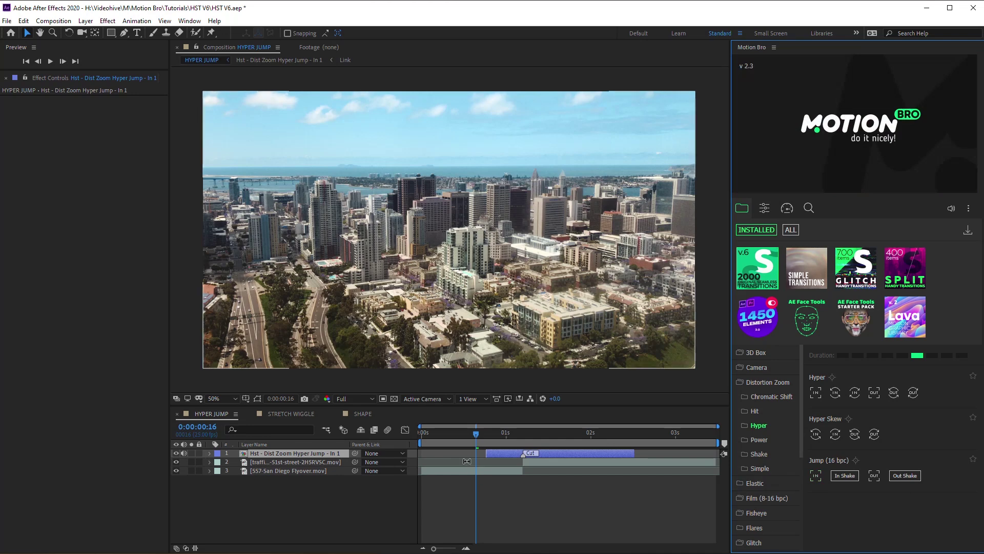
pyautogui.press('space')
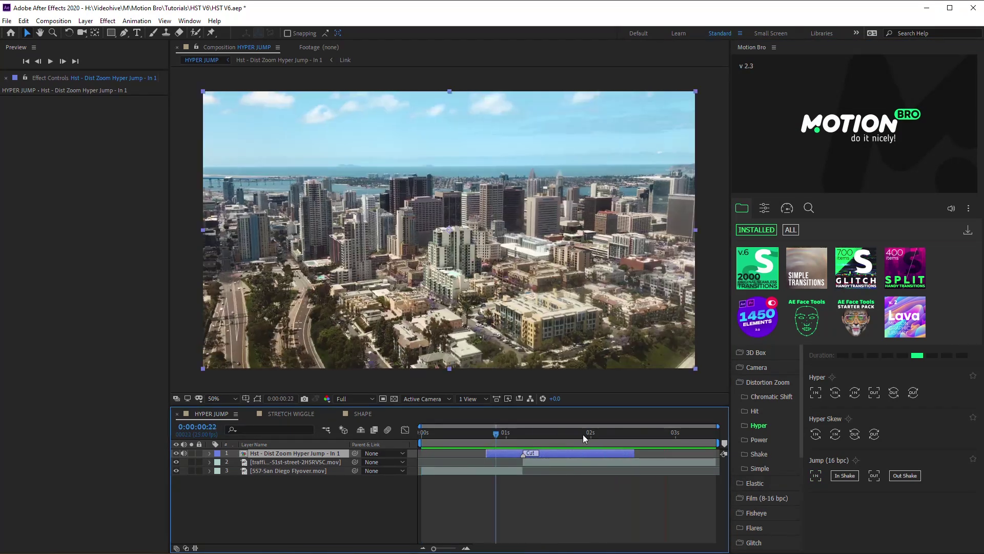
pyautogui.click(598, 433)
# Lower the preview resolution to Third and replay the transition from the start.
pyautogui.click(346, 399)
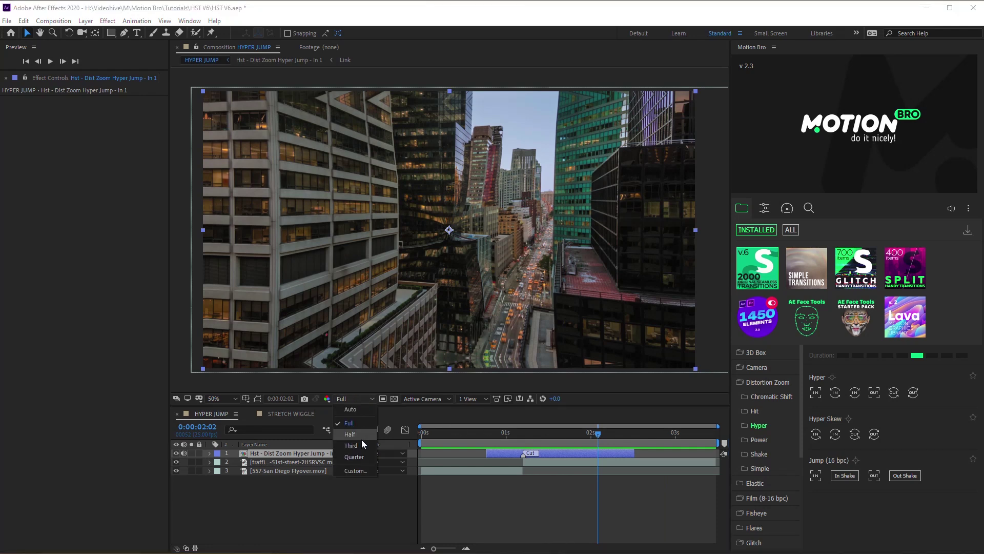
pyautogui.click(362, 439)
pyautogui.click(95, 32)
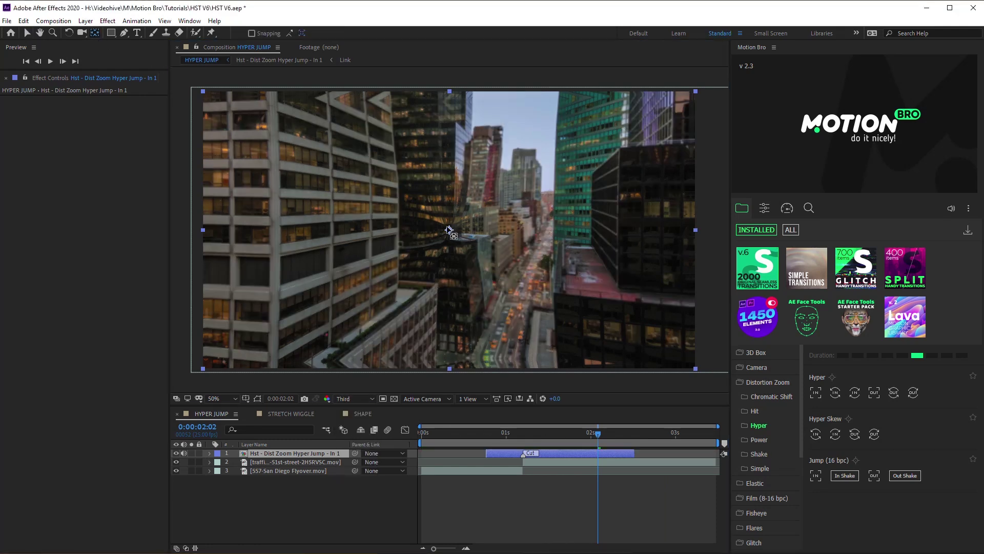
pyautogui.moveTo(449, 230); pyautogui.dragTo(555, 231)
pyautogui.press('space')
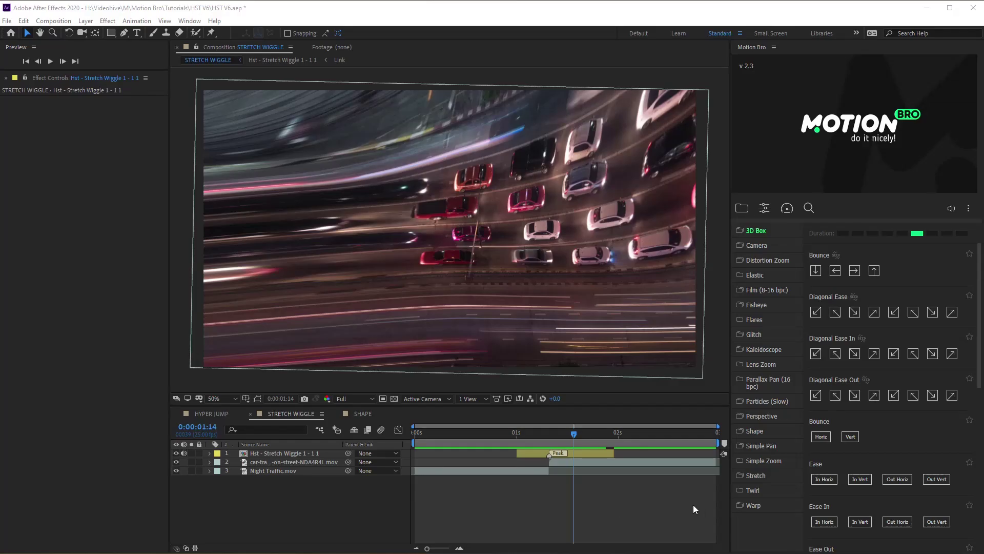
# Show the Stretch > Wiggle presets and select the Hst - Stretch Wiggle layer.
pyautogui.click(753, 480)
pyautogui.click(757, 518)
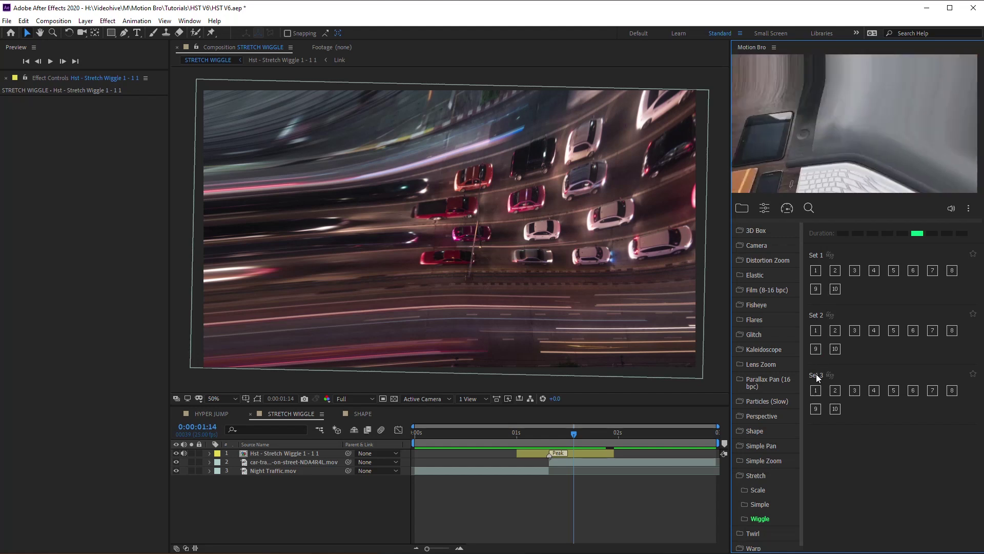
pyautogui.click(579, 455)
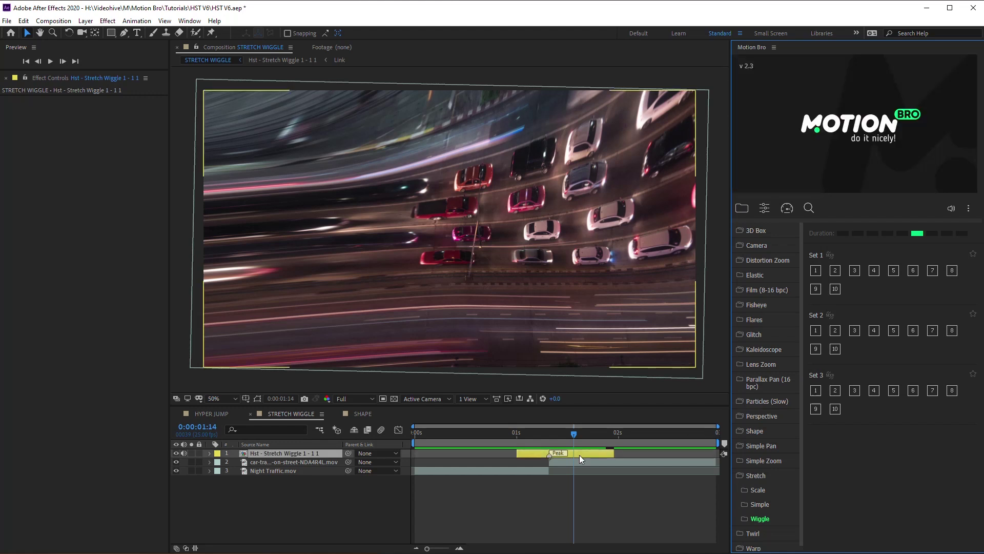
# Randomize the wiggle distortion twice, then preview the result from the beginning.
pyautogui.click(764, 208)
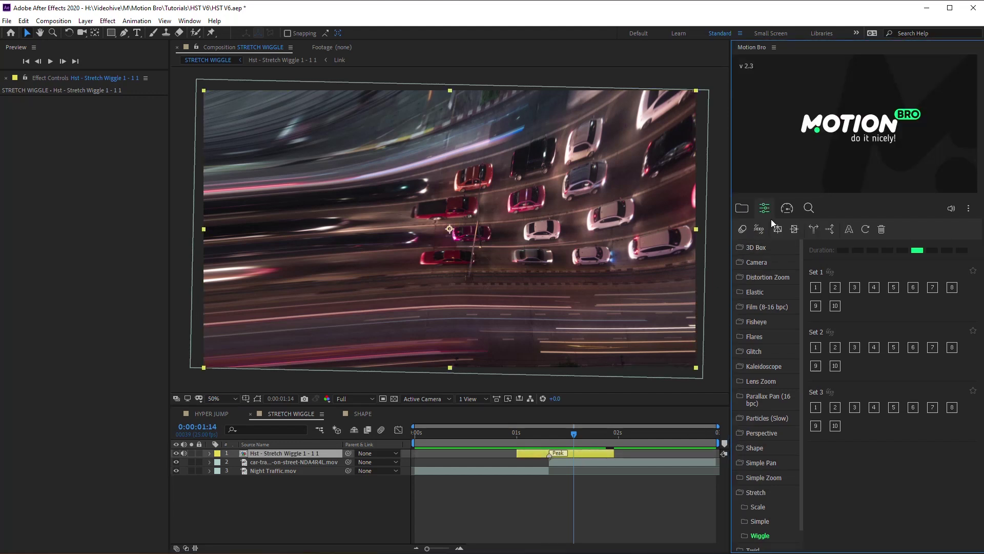
pyautogui.click(763, 229)
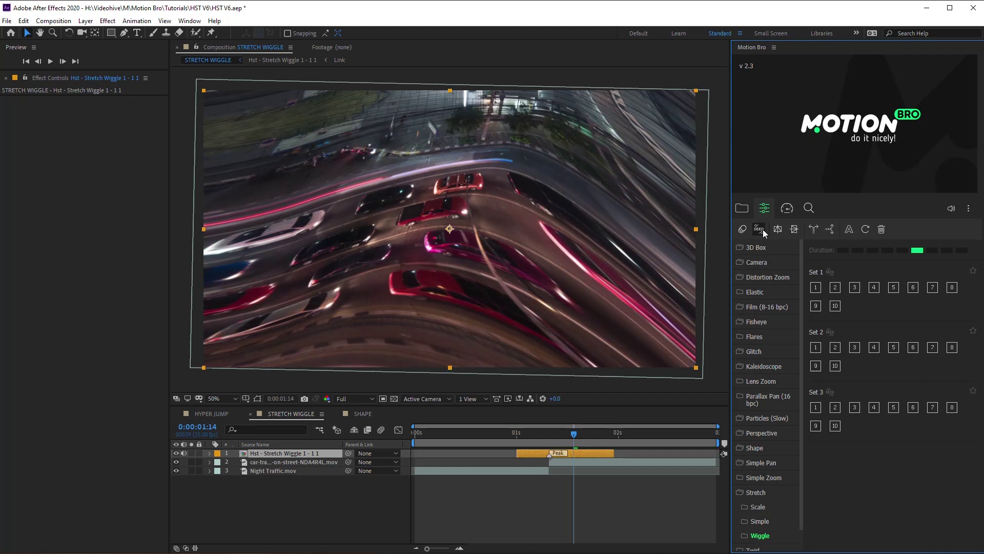
pyautogui.click(763, 229)
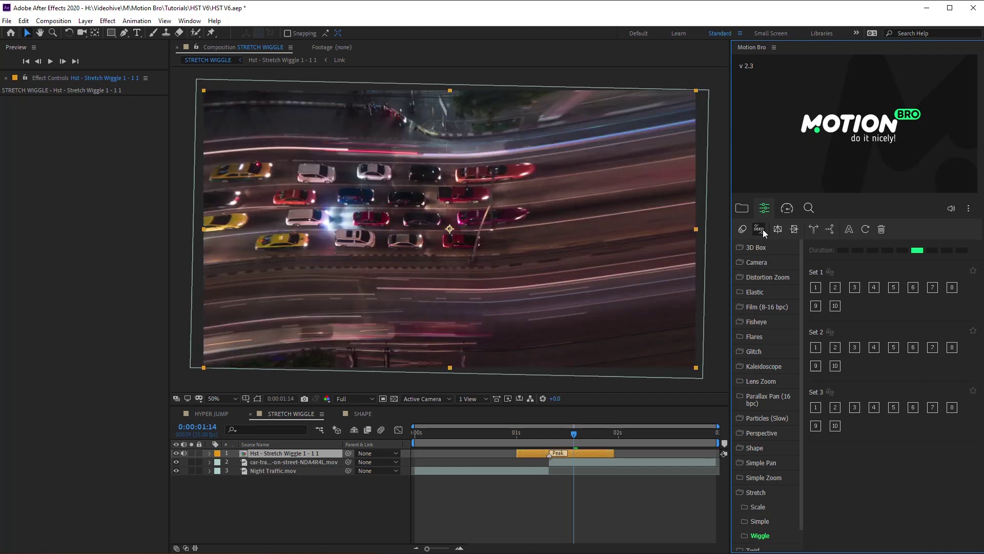
pyautogui.press('Home')
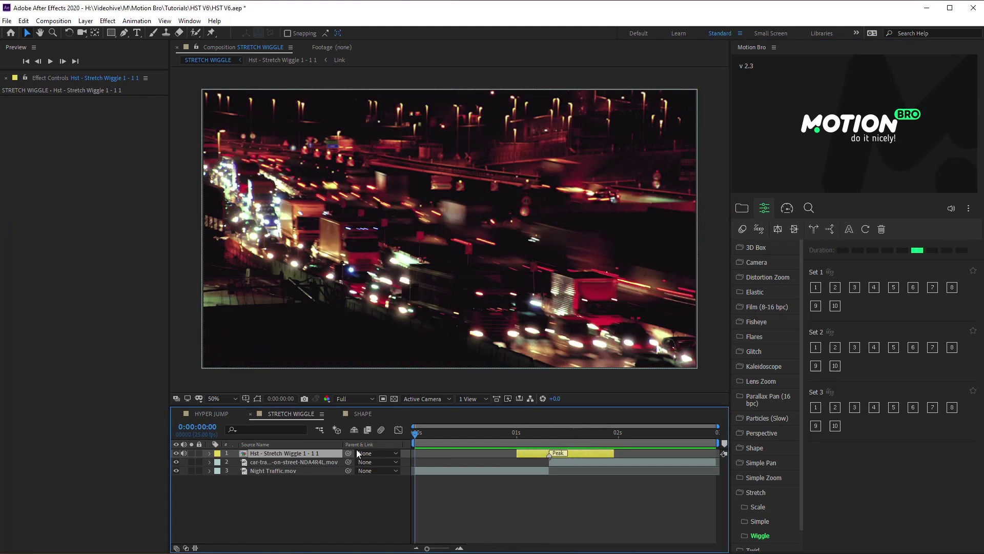
pyautogui.press('space')
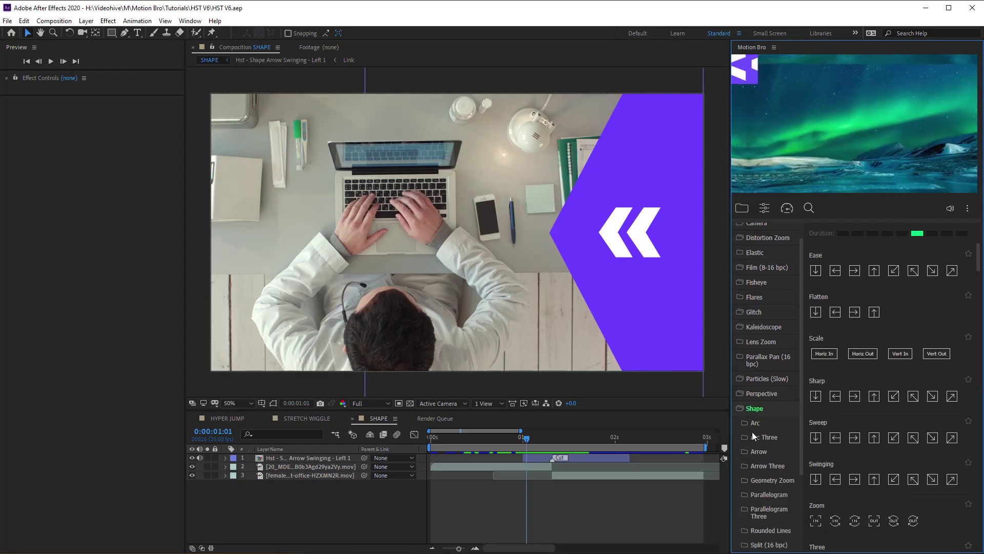
# Browse the Shape presets: Arc, Arc Three, Arrow, Geometry Zoom, Parallelogram, Rounded Lines, Split, Square, Square Three.
pyautogui.click(758, 342)
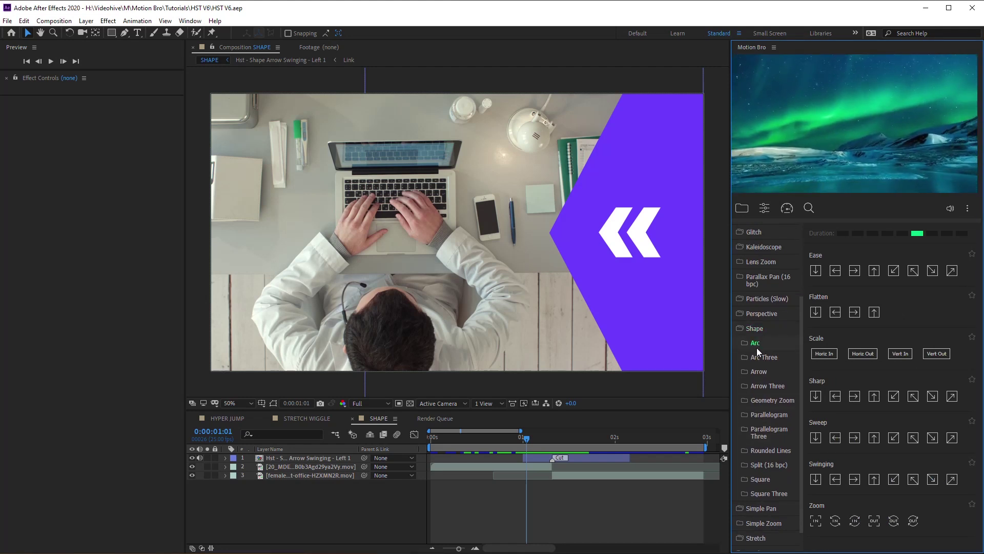
pyautogui.click(760, 357)
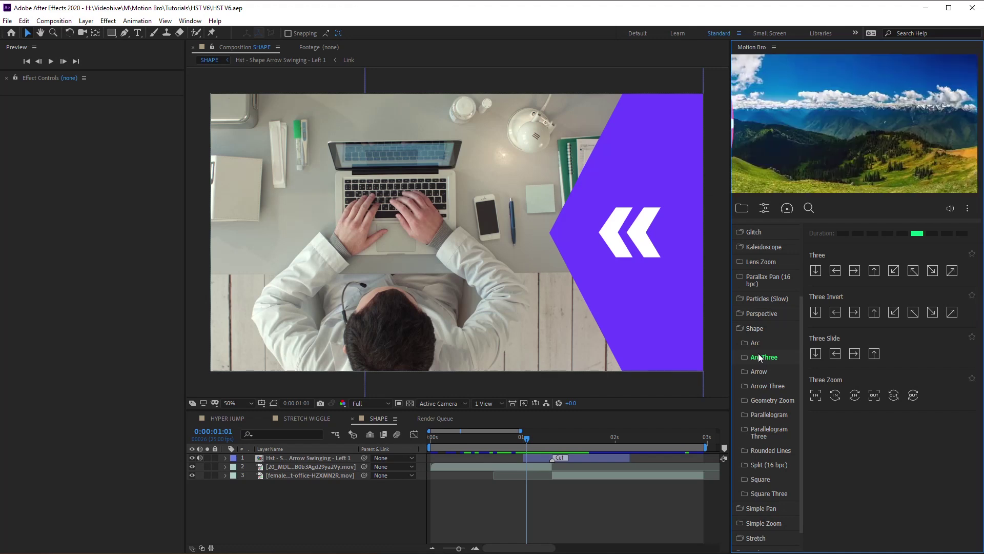
pyautogui.click(760, 372)
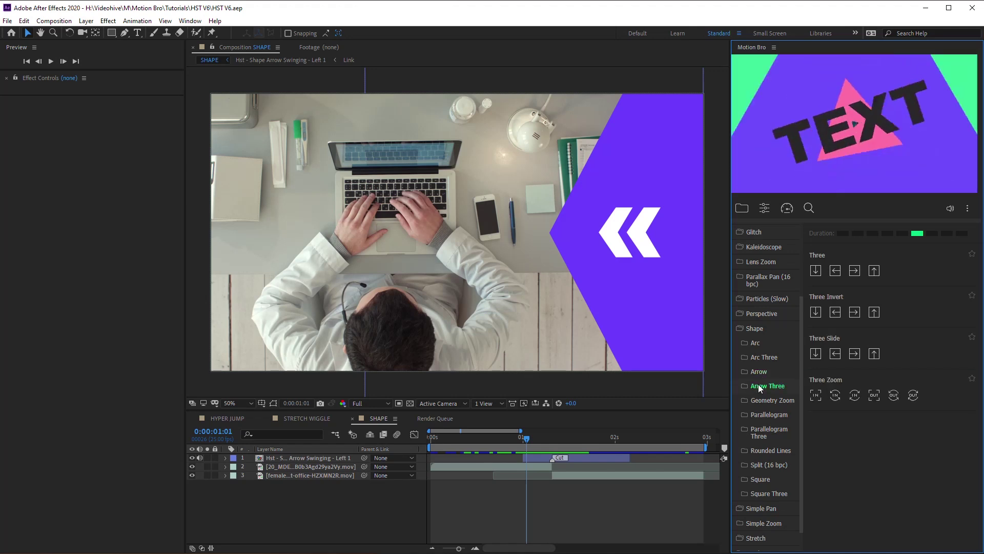
pyautogui.click(760, 399)
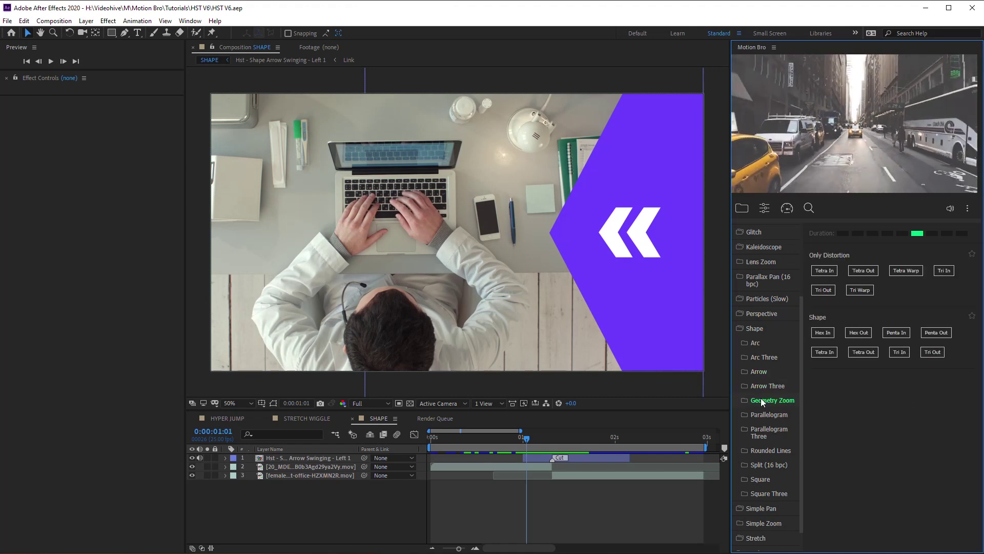
pyautogui.click(760, 415)
pyautogui.click(768, 451)
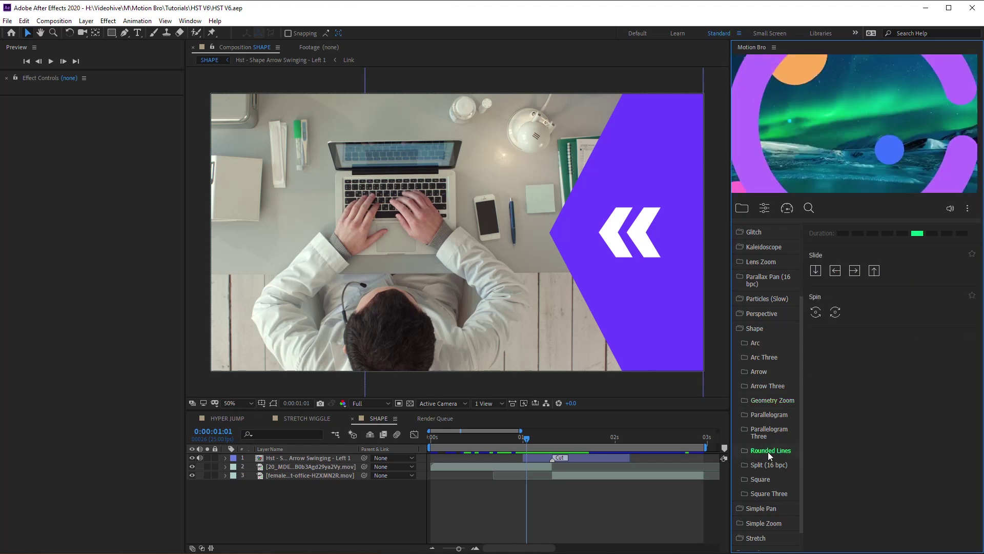
pyautogui.click(767, 465)
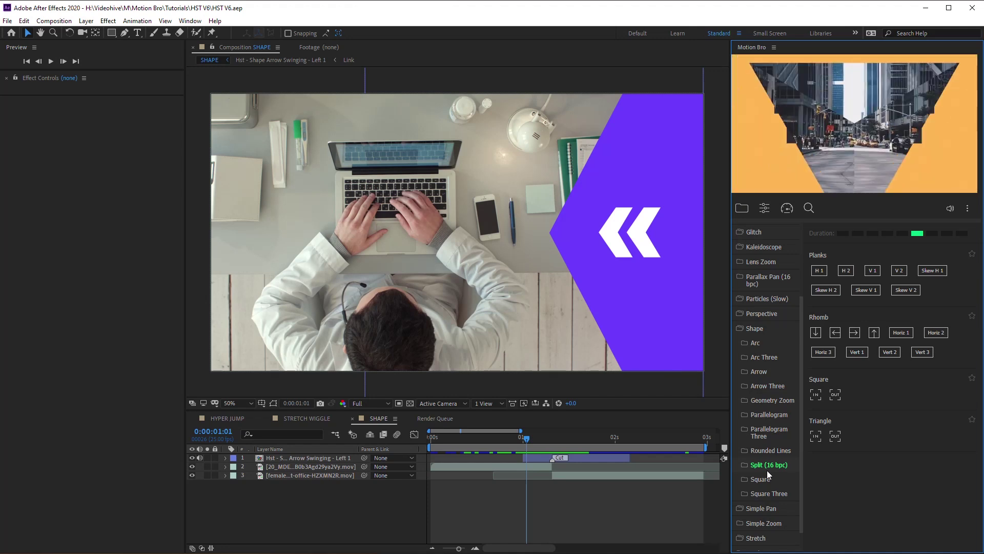
pyautogui.click(767, 479)
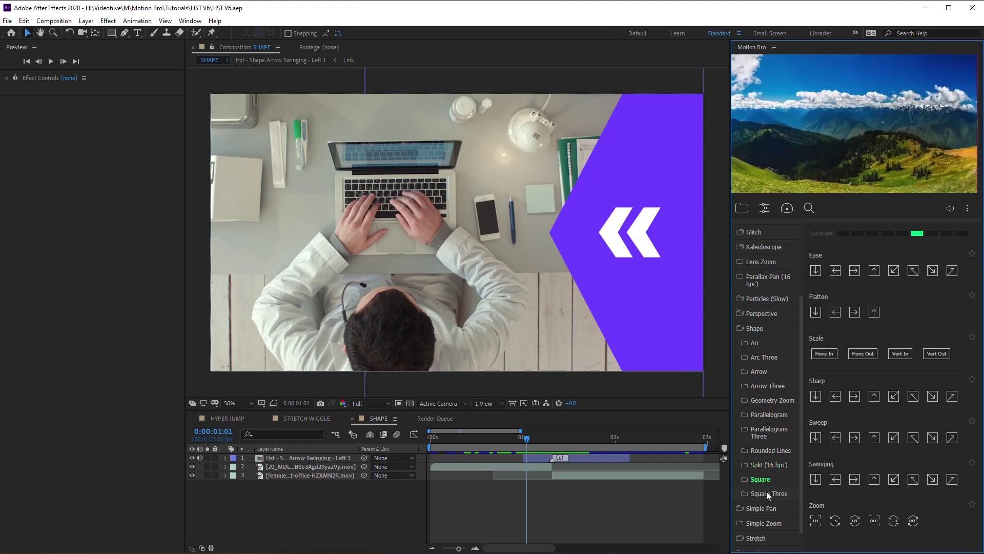
pyautogui.click(769, 494)
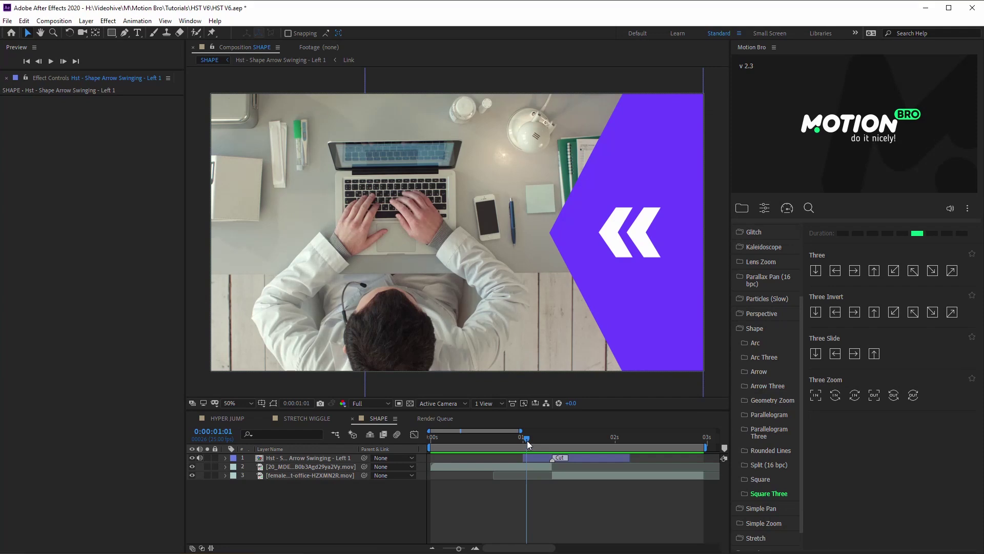
# Open the Arrow Swinging precomp at the purple arrow frame and edit its ANY TEXT title.
pyautogui.moveTo(525, 439); pyautogui.dragTo(545, 439)
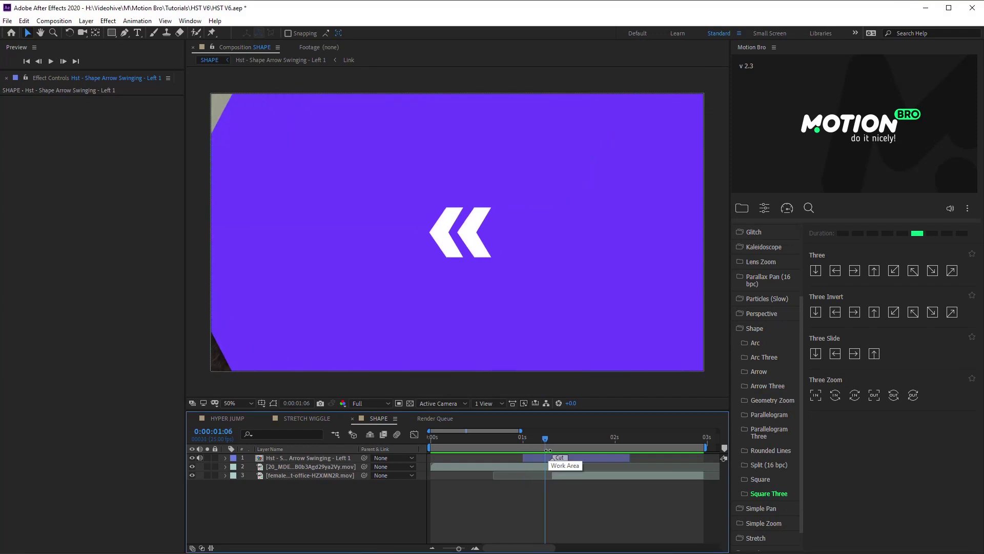
pyautogui.doubleClick(535, 459)
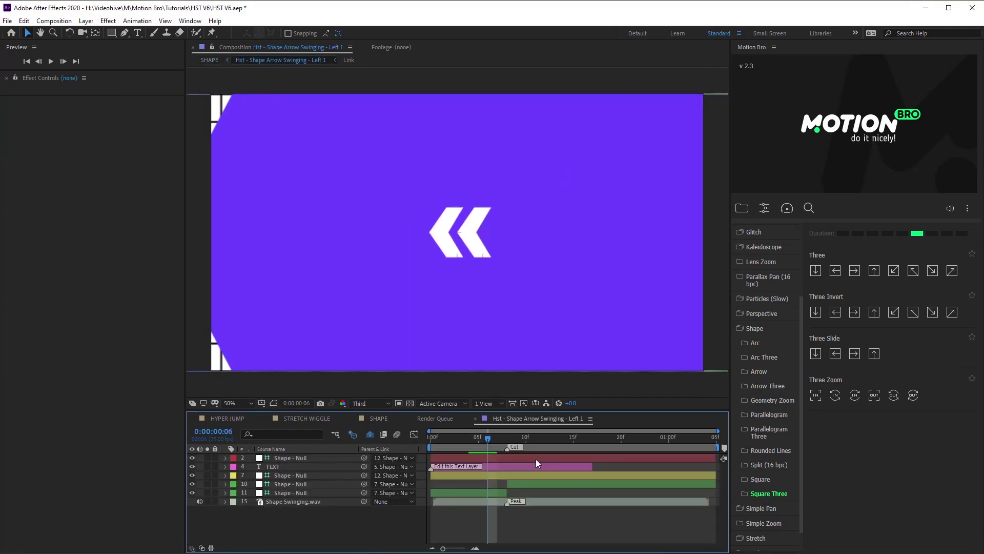
pyautogui.click(520, 468)
pyautogui.doubleClick(519, 467)
pyautogui.write('ANY TEXT')
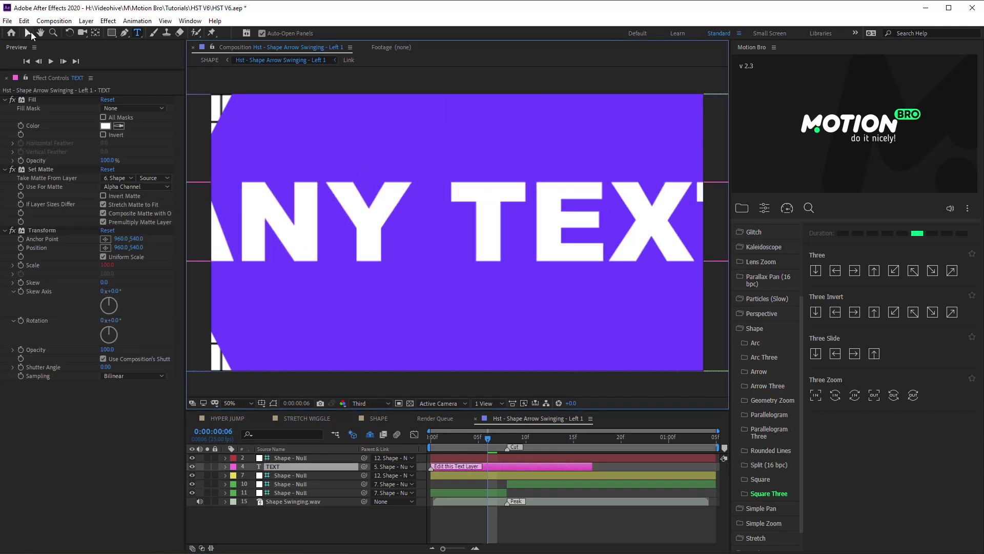
# Scale the ANY TEXT title down to fit, then preview the SHAPE composition.
pyautogui.click(31, 34)
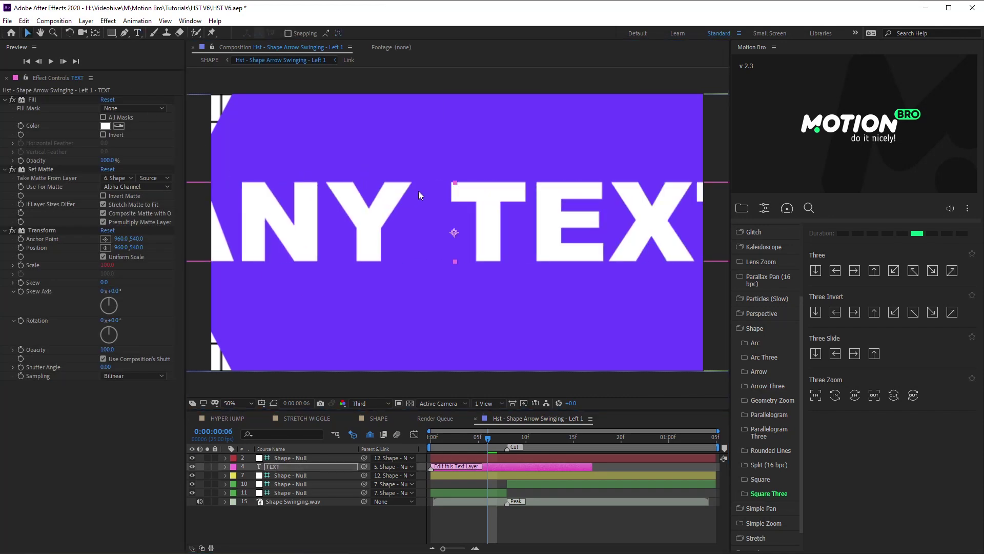
pyautogui.moveTo(453, 189); pyautogui.dragTo(454, 265)
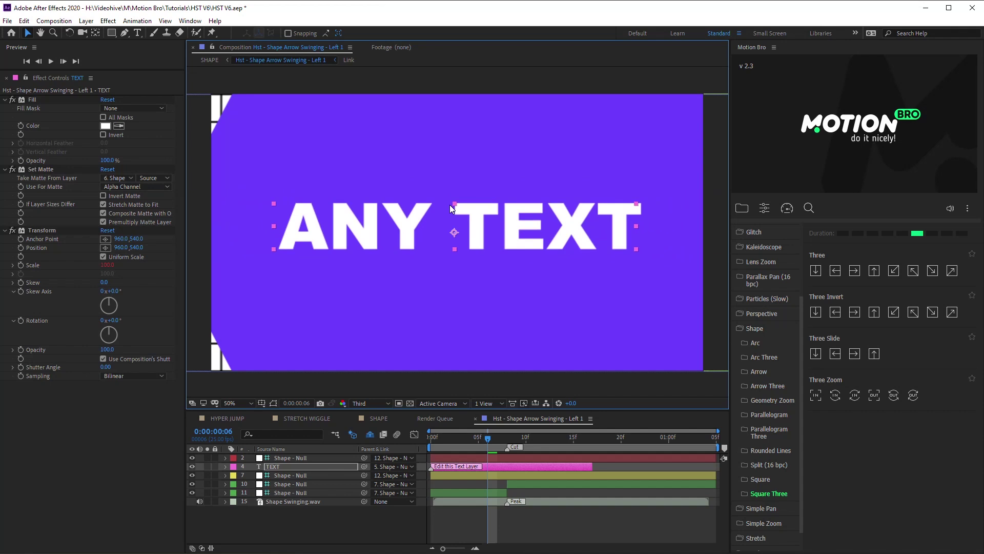
pyautogui.click(379, 418)
pyautogui.press('space')
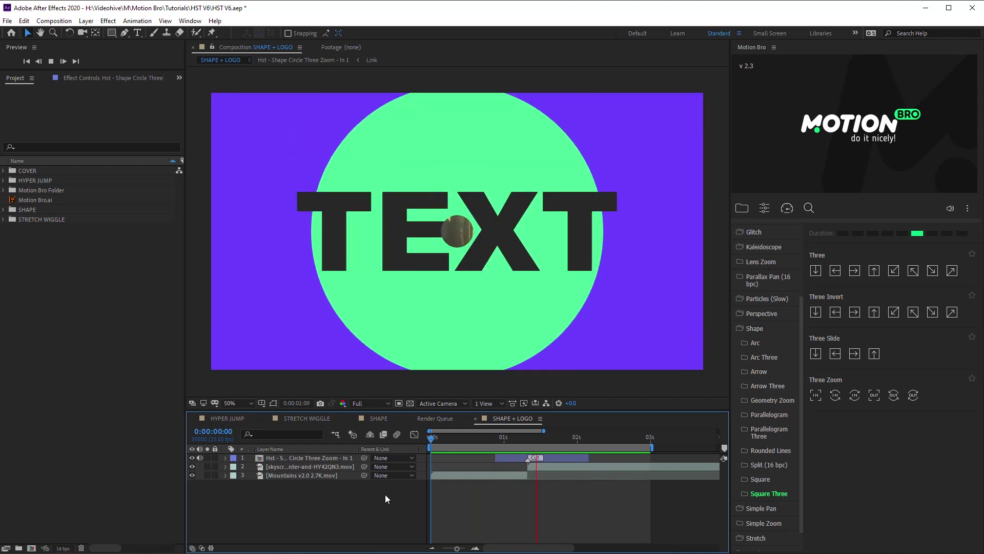
# Add Motion Bro.ai inside the Circle Three Zoom precomp, parent it to TEXT, and hide TEXT.
pyautogui.moveTo(433, 439); pyautogui.dragTo(530, 441)
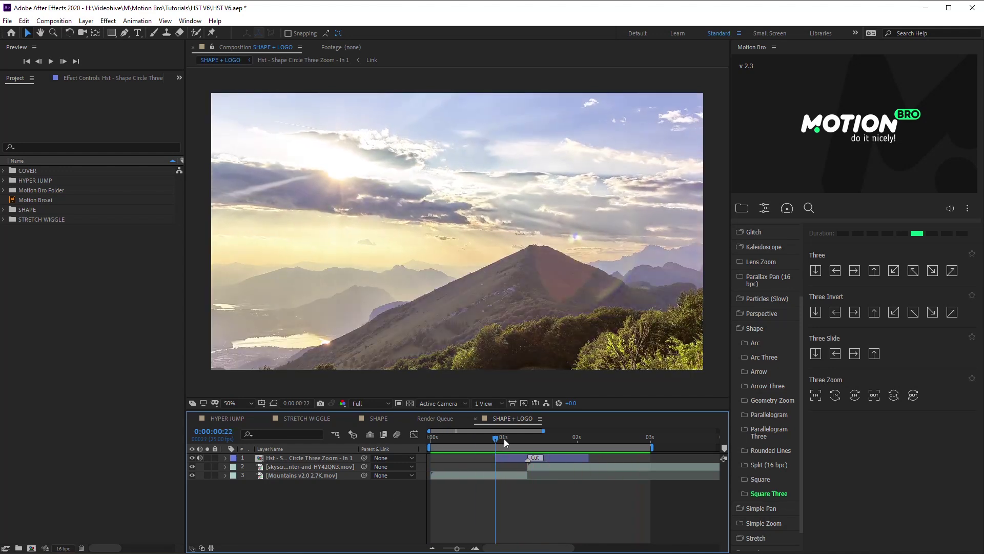
pyautogui.doubleClick(512, 457)
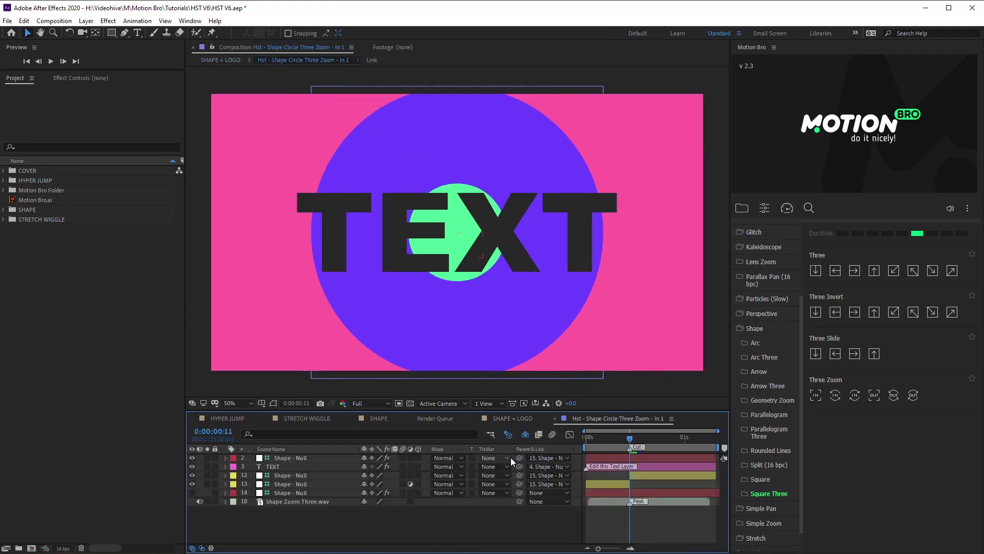
pyautogui.moveTo(72, 200); pyautogui.dragTo(318, 465)
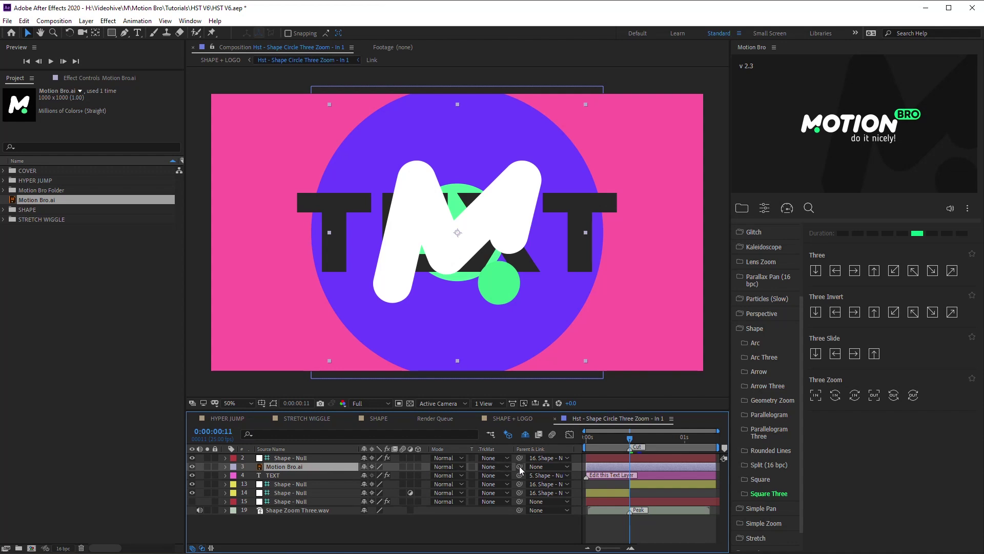
pyautogui.moveTo(309, 481); pyautogui.dragTo(310, 482)
pyautogui.click(195, 477)
# Copy the TEXT layer's Set Matte effects onto the Motion Bro logo layer.
pyautogui.click(274, 475)
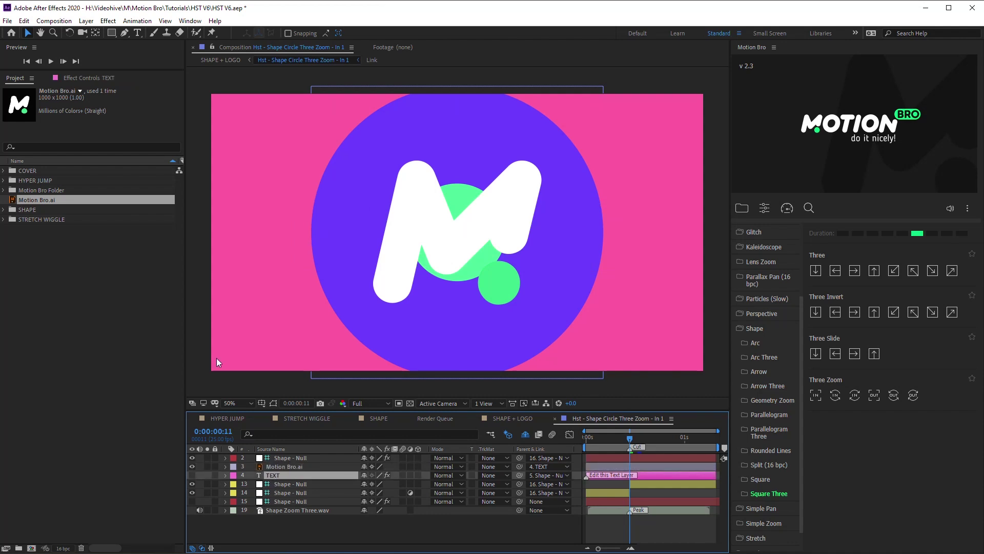
pyautogui.click(86, 78)
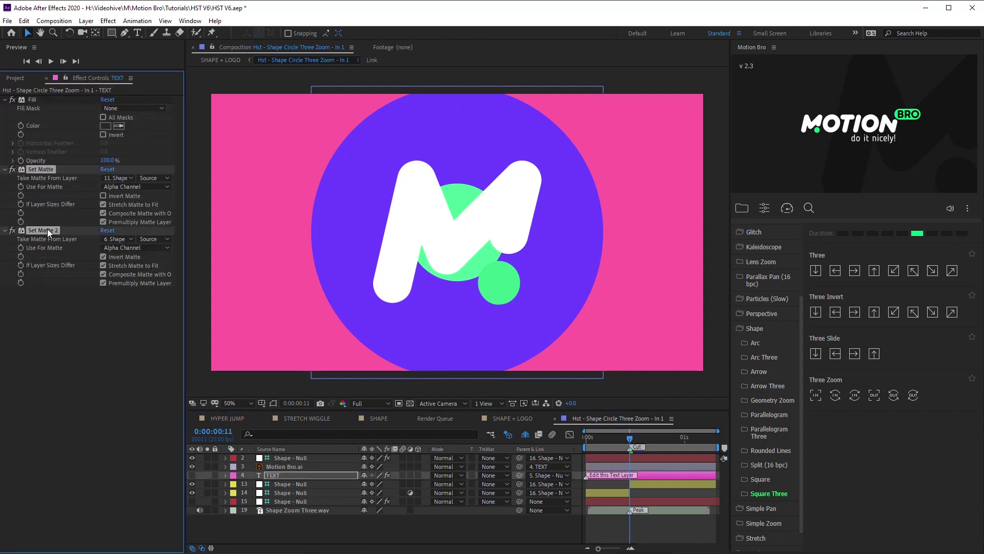
pyautogui.click(24, 21)
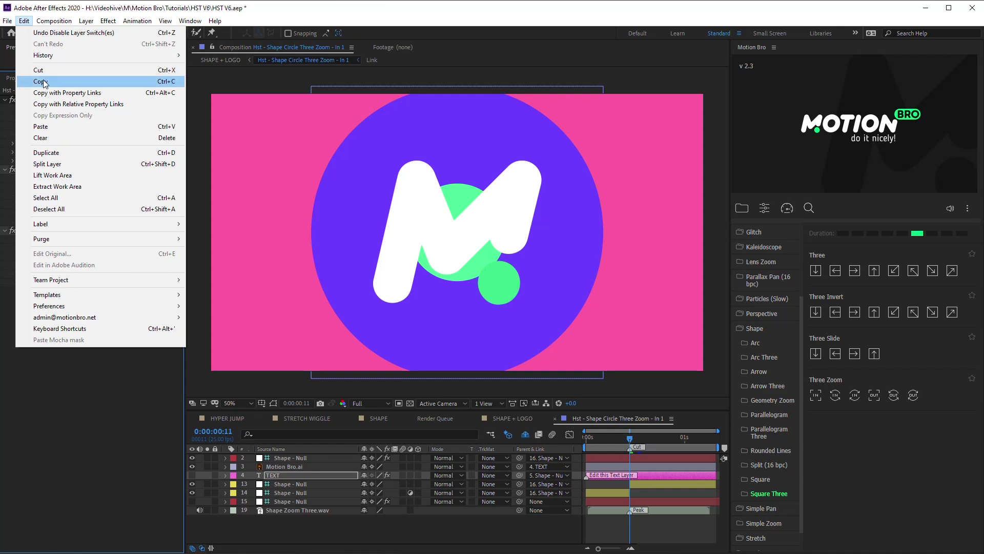
pyautogui.click(35, 45)
pyautogui.click(269, 467)
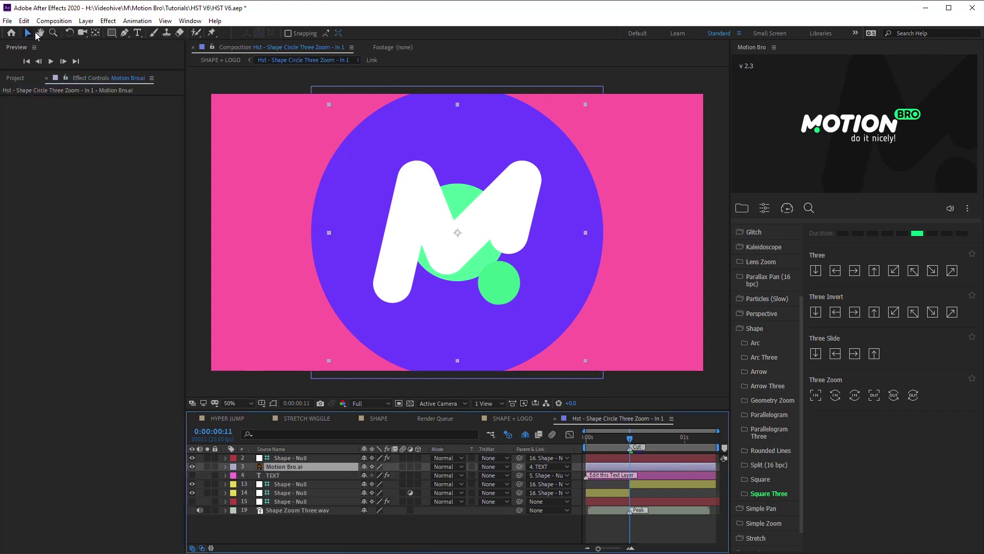
pyautogui.click(25, 20)
pyautogui.click(46, 131)
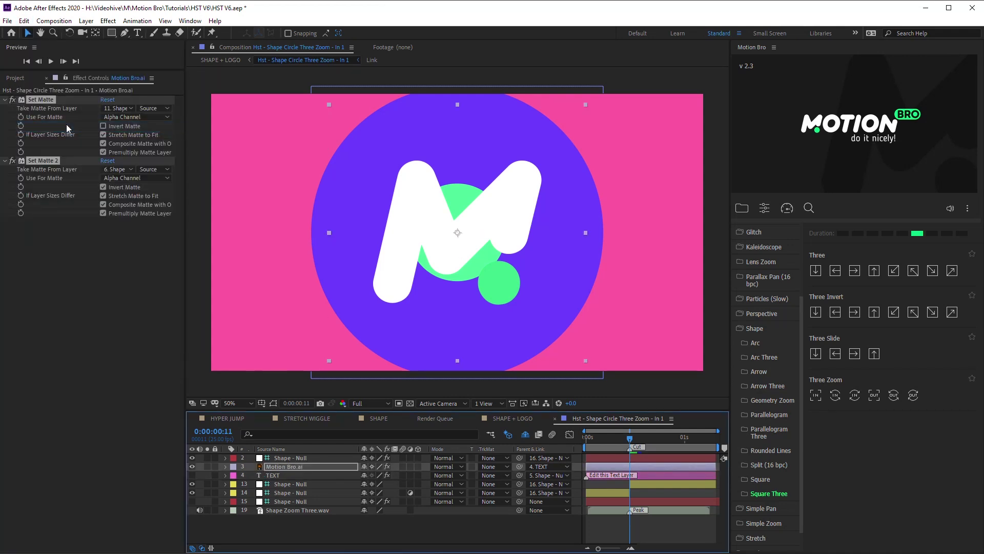
# Return to SHAPE + LOGO and play the logo transition from 0:00:00.
pyautogui.click(503, 421)
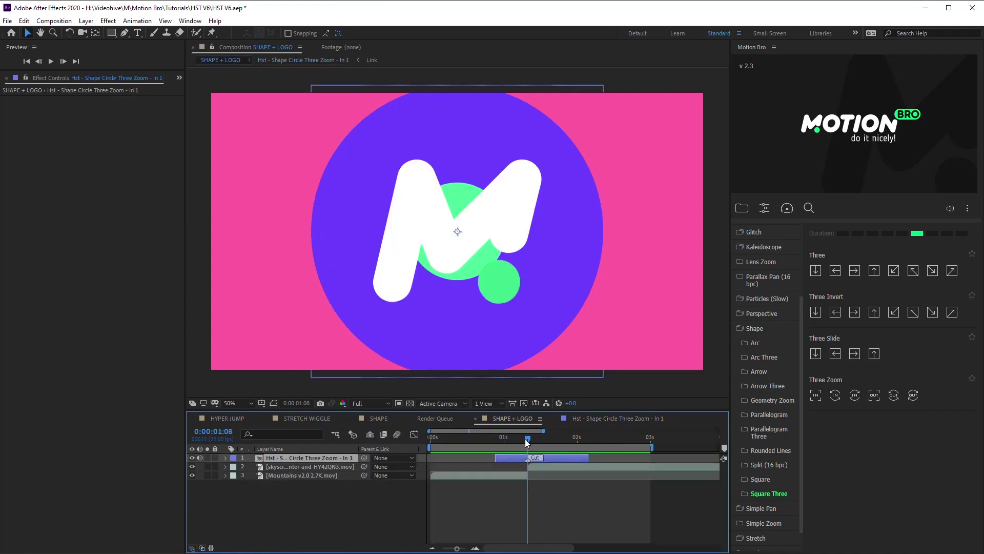
pyautogui.moveTo(528, 441); pyautogui.dragTo(416, 439)
pyautogui.press('space')
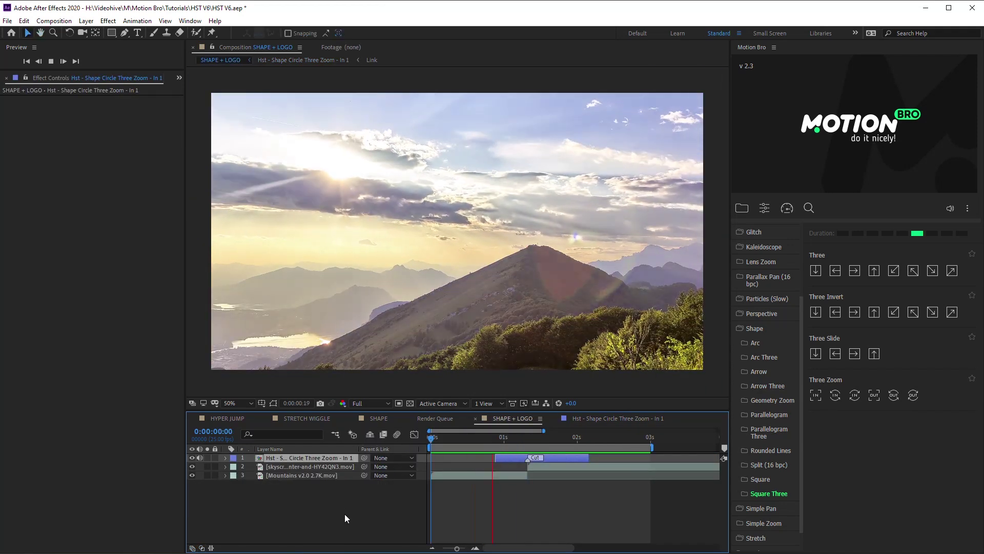